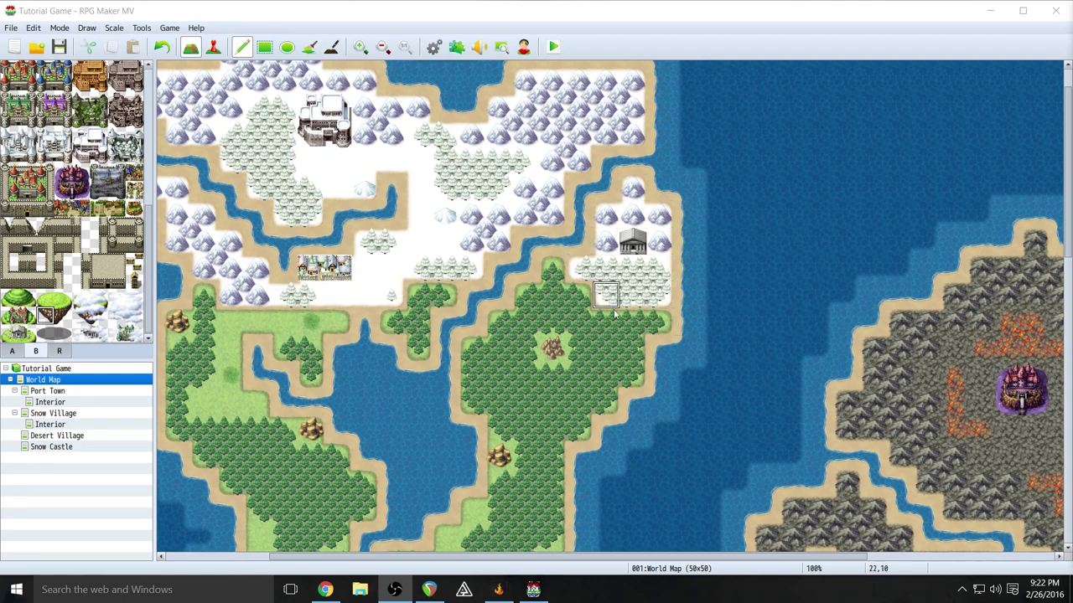
Add a new map under World Map named 'Snow Temple'
{"action": "left_click_drag", "start_coordinate": [686, 558], "coordinate": [577, 559]}
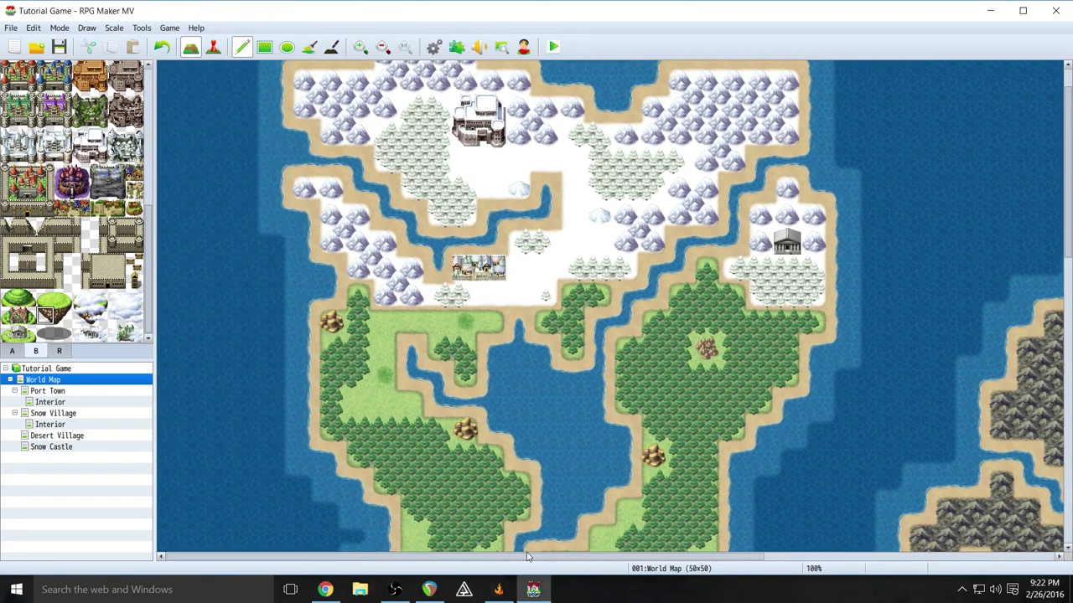
{"action": "scroll", "coordinate": [600, 272], "scroll_direction": "down", "scroll_amount": 3}
{"action": "scroll", "coordinate": [601, 272], "scroll_direction": "up", "scroll_amount": 4}
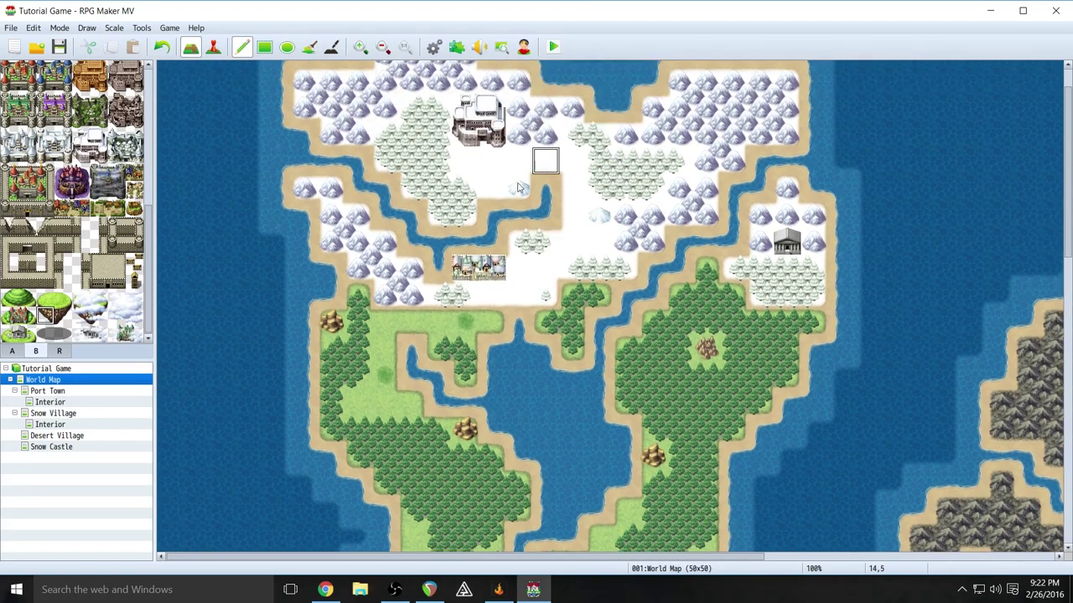
{"action": "scroll", "coordinate": [563, 243], "scroll_direction": "down", "scroll_amount": 8}
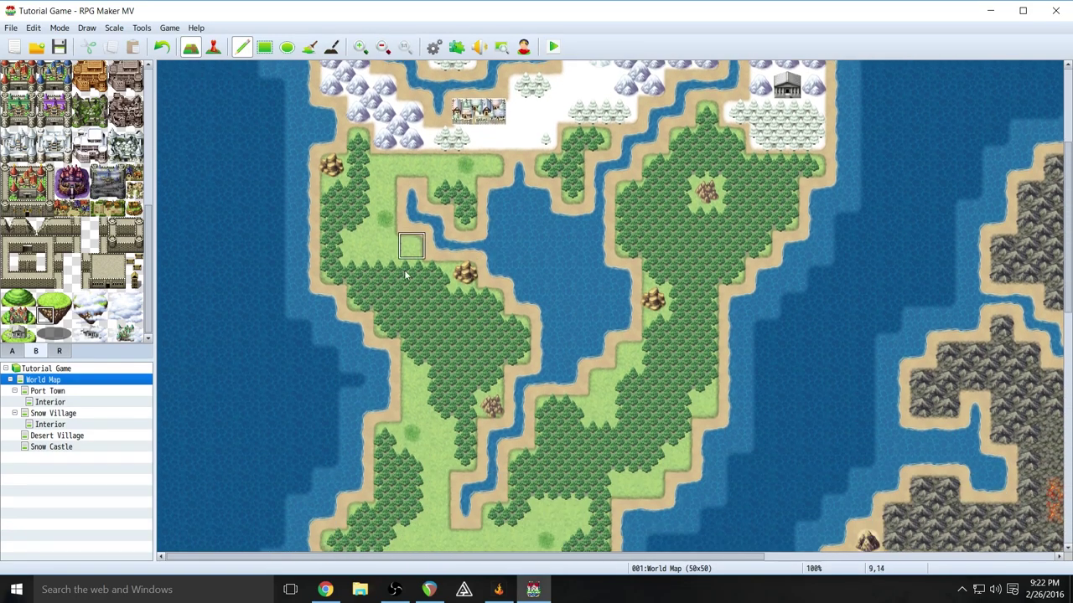
{"action": "scroll", "coordinate": [412, 419], "scroll_direction": "down", "scroll_amount": 5}
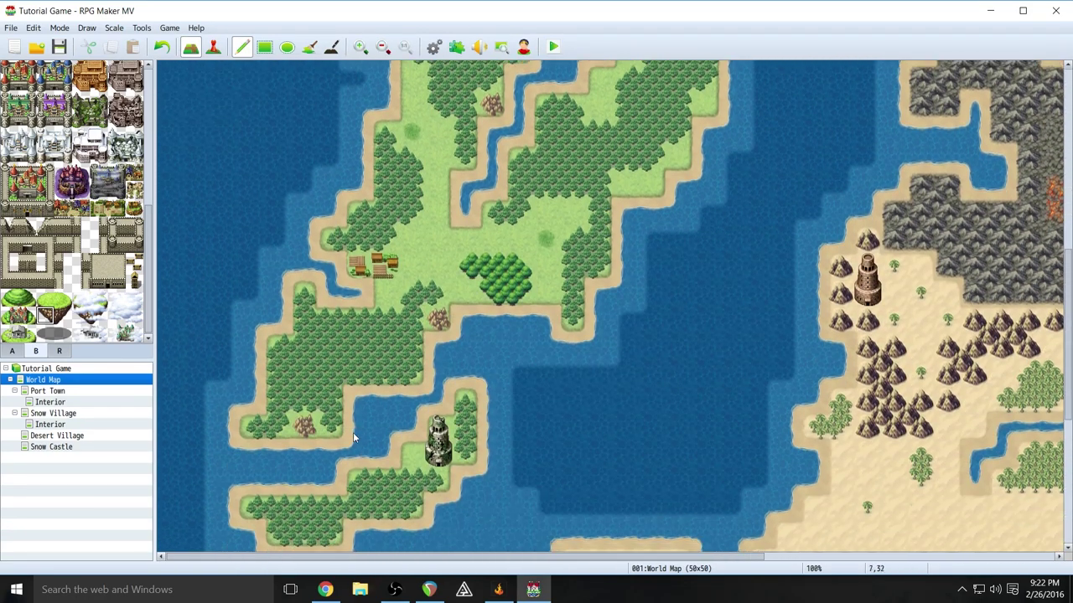
{"action": "scroll", "coordinate": [595, 227], "scroll_direction": "up", "scroll_amount": 2}
{"action": "scroll", "coordinate": [599, 236], "scroll_direction": "up", "scroll_amount": 12}
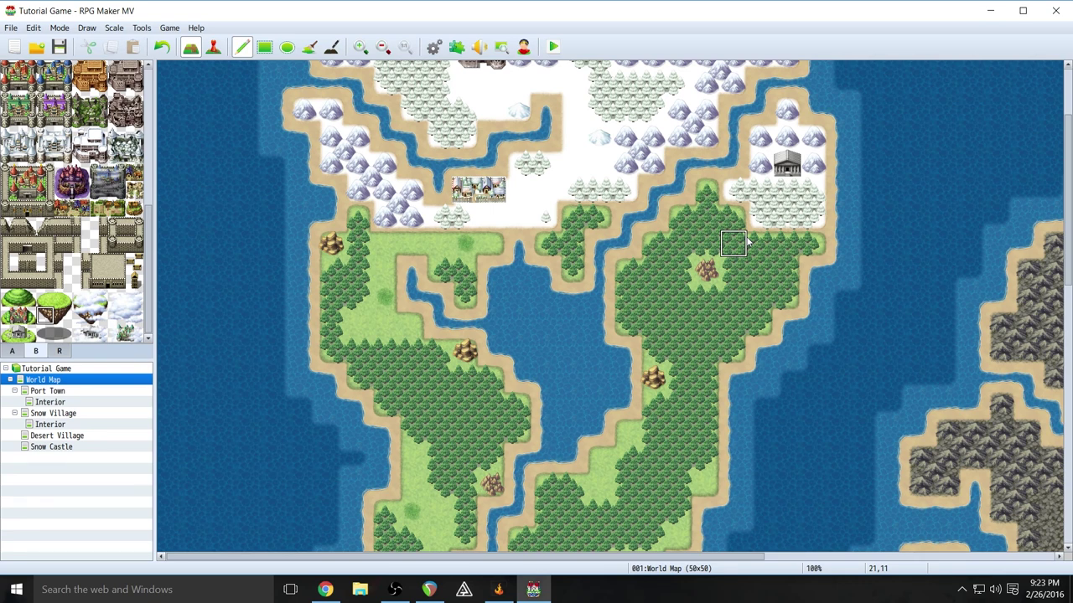
{"action": "right_click", "coordinate": [46, 381]}
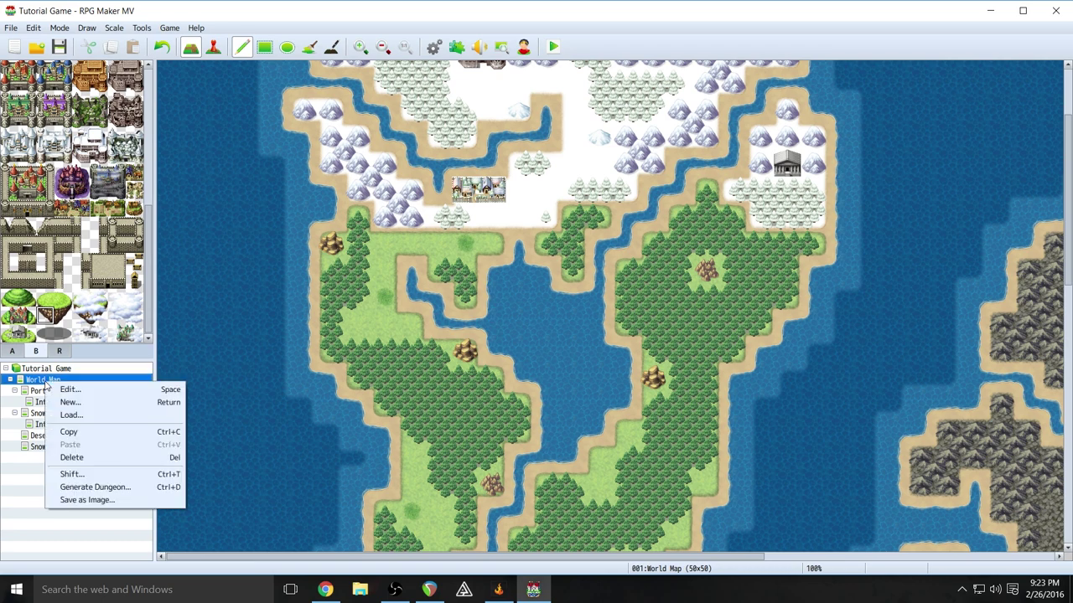
{"action": "left_click", "coordinate": [74, 402]}
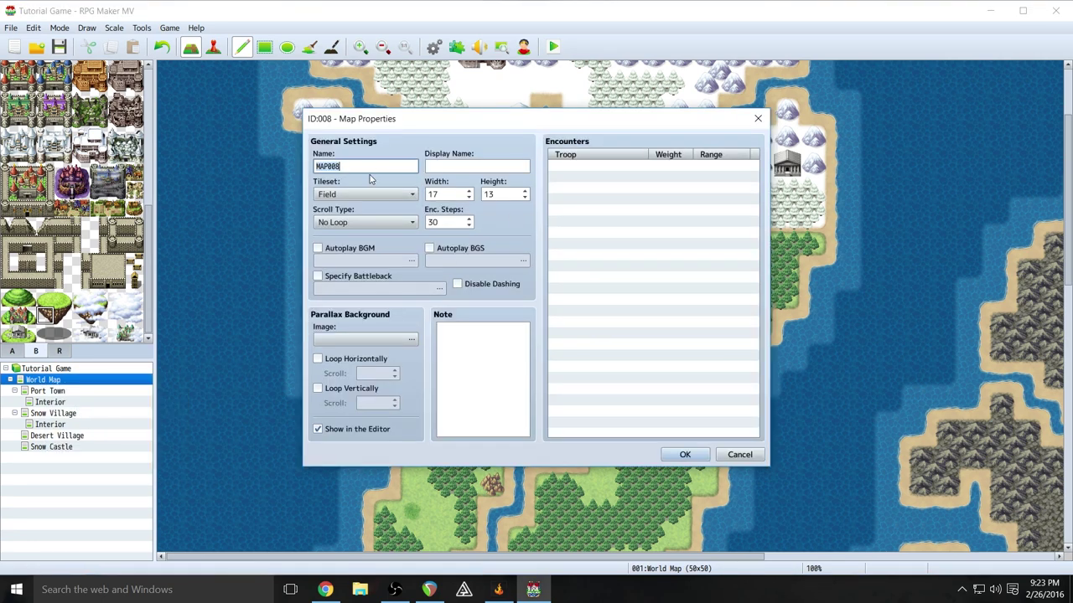
{"action": "type", "text": "Snow Temple"}
Give the map the Dungeon tileset and a 50×50 size, then create it
{"action": "left_click", "coordinate": [377, 194]}
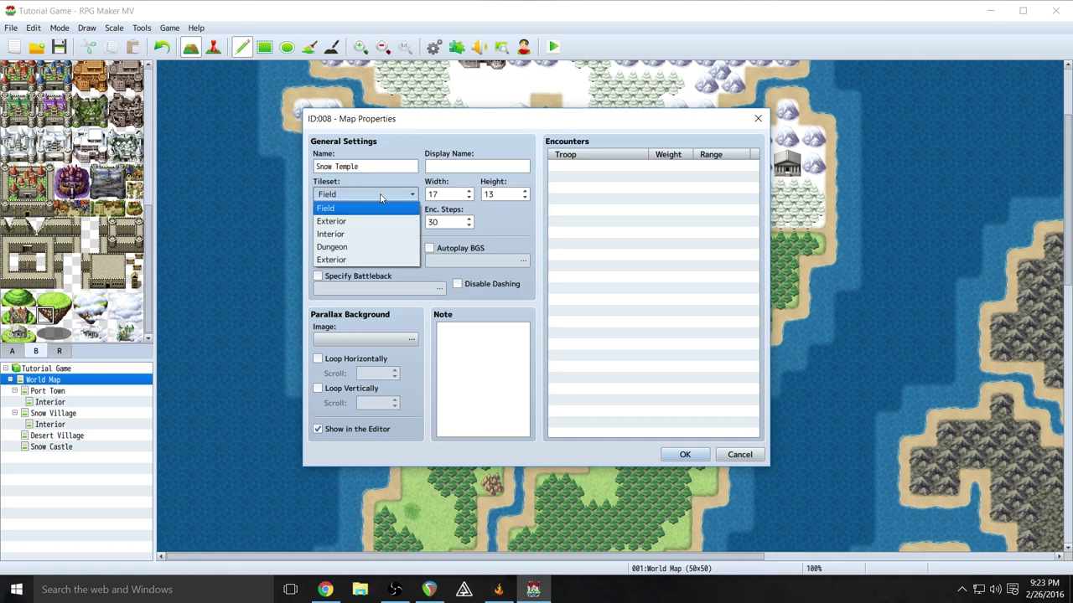
{"action": "left_click", "coordinate": [340, 246]}
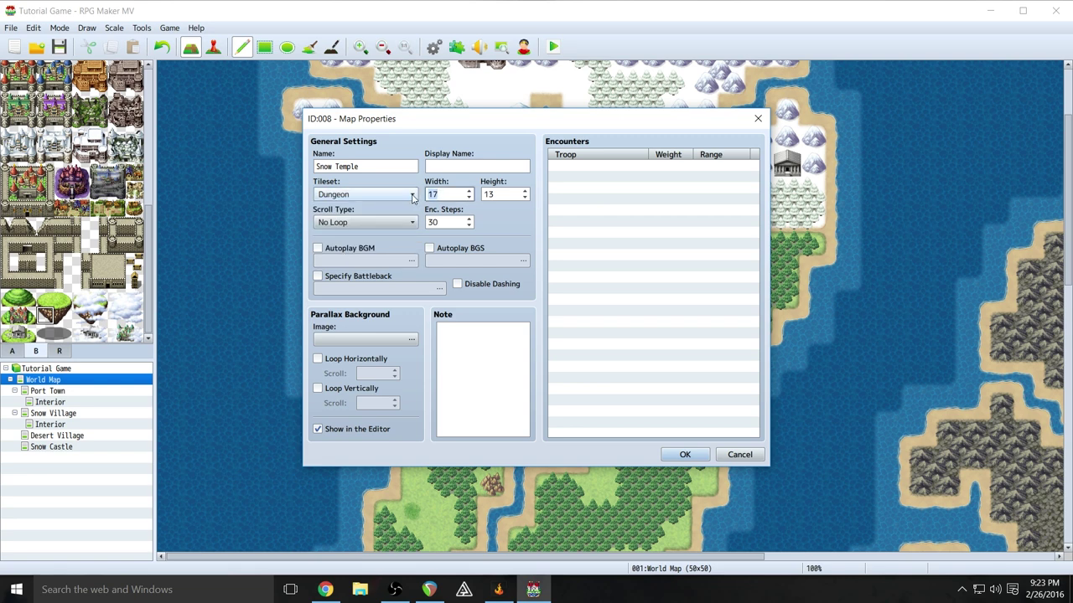
{"action": "type", "text": "50"}
{"action": "double_click", "coordinate": [489, 195]}
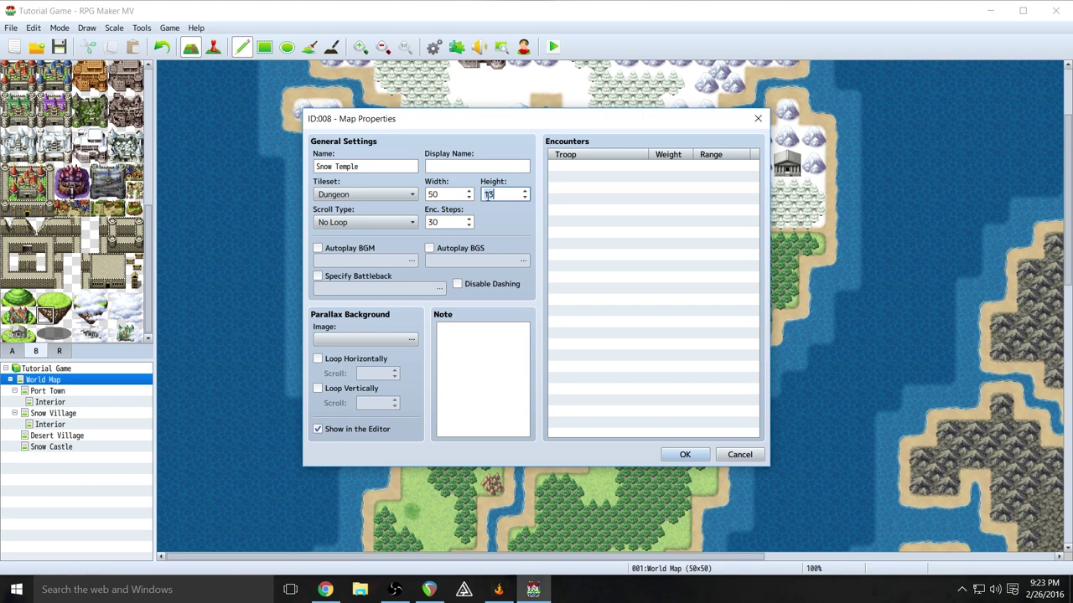
{"action": "type", "text": "5"}
{"action": "left_click", "coordinate": [683, 455]}
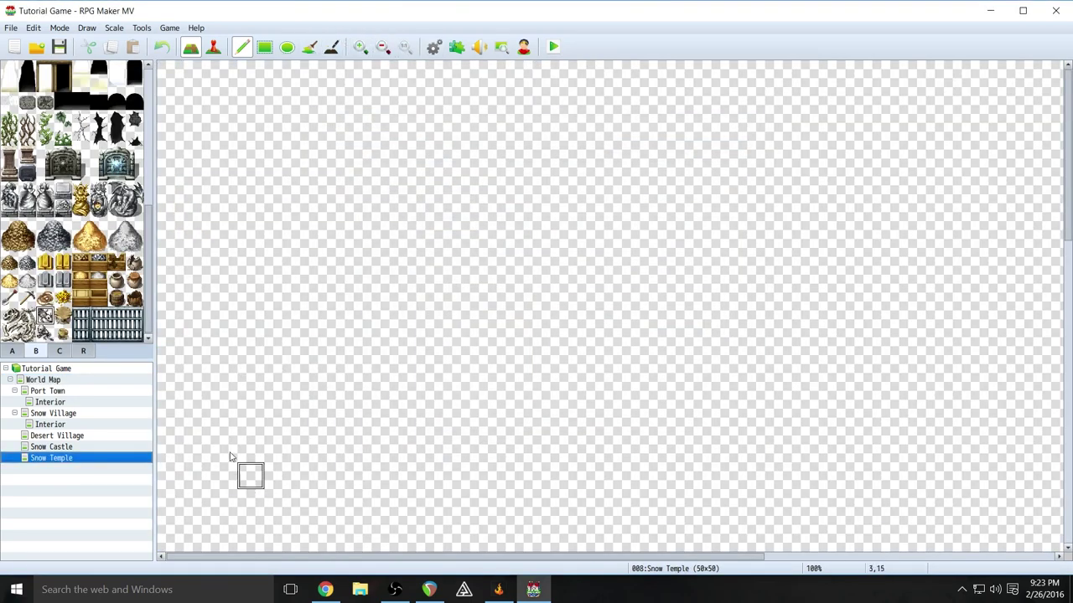
Flood the whole 50×50 map with the black tile from tileset tab A
{"action": "left_click", "coordinate": [13, 351]}
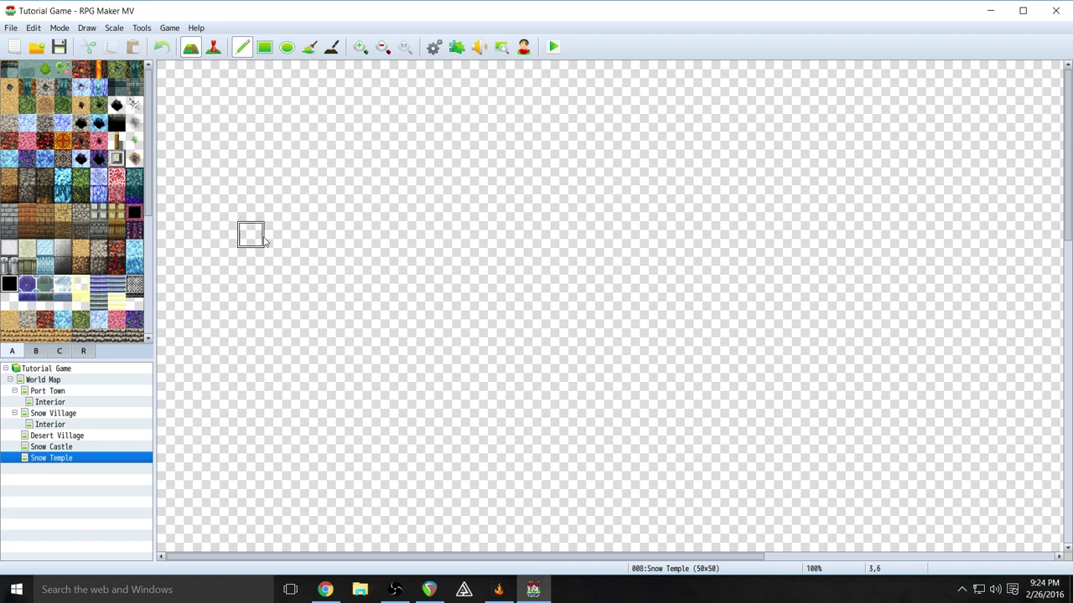
{"action": "left_click", "coordinate": [309, 47]}
{"action": "left_click", "coordinate": [283, 80]}
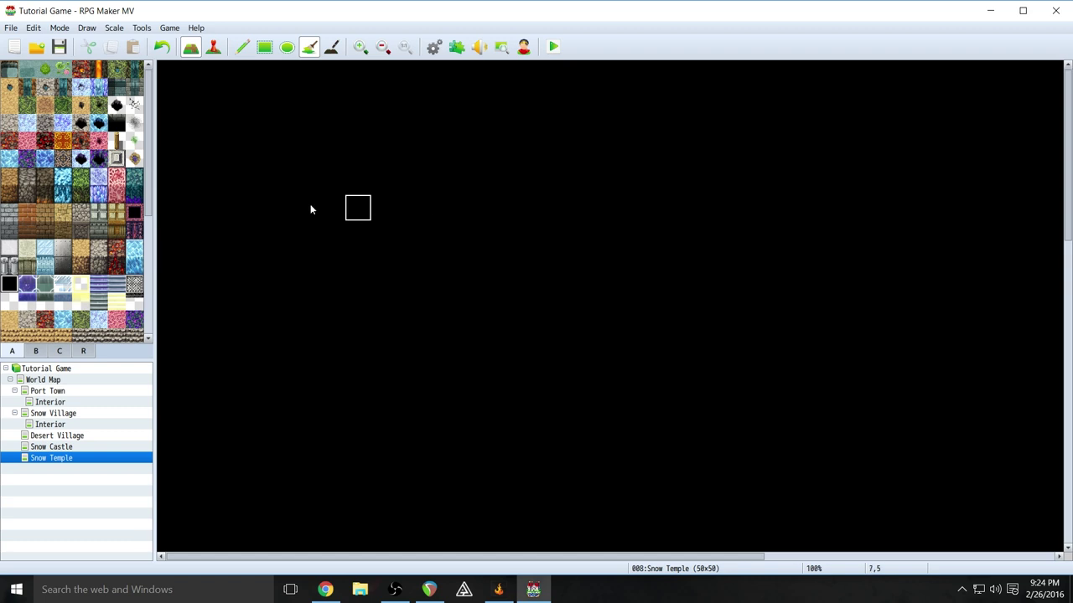
Paint a pale temple wall-top strip along row 4, from cell 8,4 to 13,4
{"action": "left_click", "coordinate": [8, 249]}
{"action": "left_click_drag", "start_coordinate": [5, 248], "coordinate": [9, 265]}
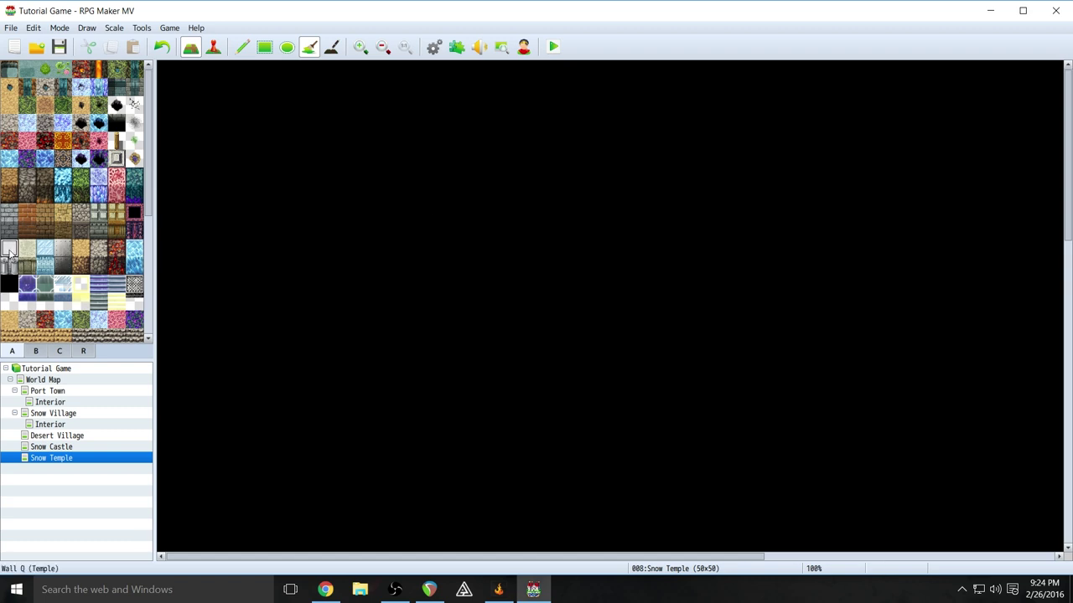
{"action": "left_click", "coordinate": [9, 250]}
{"action": "left_click", "coordinate": [241, 47]}
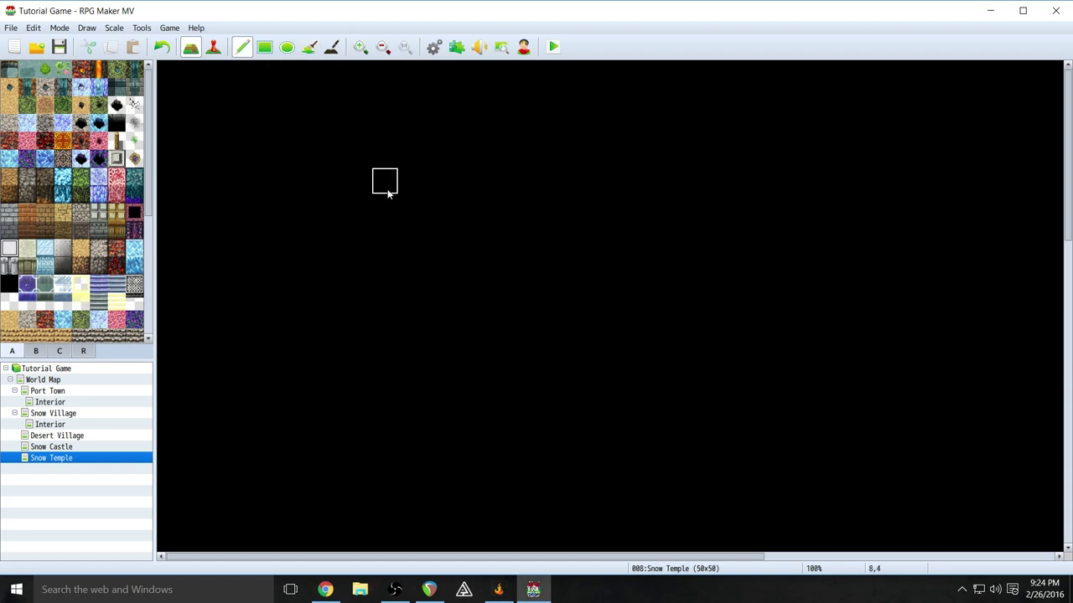
{"action": "left_click", "coordinate": [388, 194]}
{"action": "left_click", "coordinate": [402, 188]}
{"action": "left_click_drag", "start_coordinate": [402, 189], "coordinate": [547, 181]}
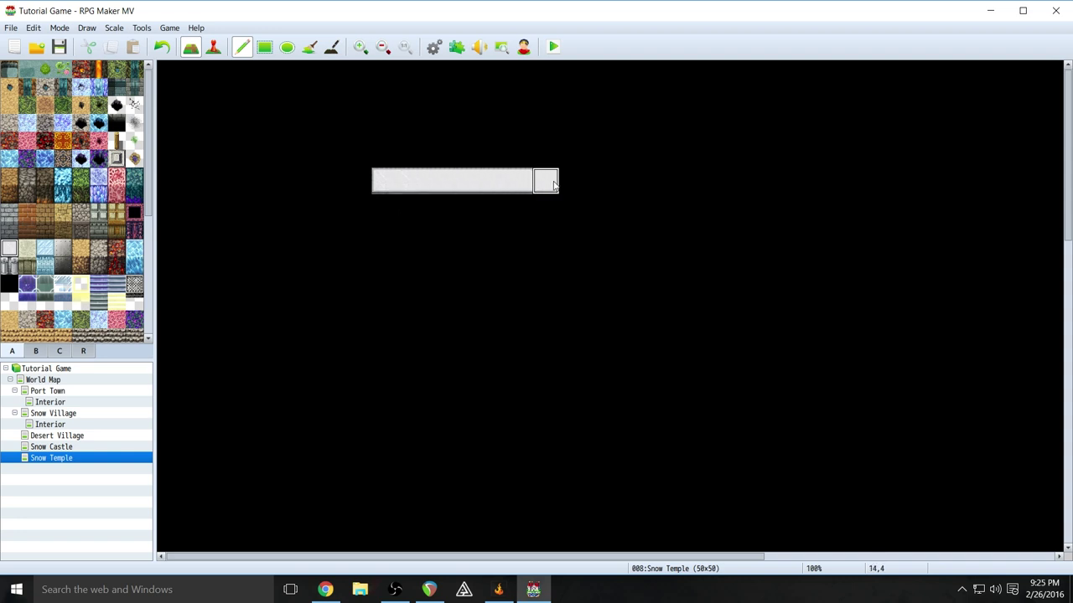
Paint the grey brick wall with pillars beneath the wall top
{"action": "left_click", "coordinate": [9, 266]}
{"action": "left_click", "coordinate": [385, 210]}
{"action": "mouse_move", "coordinate": [385, 219]}
{"action": "left_mouse_down"}
{"action": "mouse_move", "coordinate": [385, 259]}
{"action": "mouse_move", "coordinate": [517, 257]}
{"action": "mouse_move", "coordinate": [543, 230]}
{"action": "mouse_move", "coordinate": [495, 206]}
{"action": "mouse_move", "coordinate": [402, 243]}
{"action": "mouse_move", "coordinate": [516, 240]}
{"action": "left_mouse_up"}
Lay cobblestone floor across the area below the brick wall
{"action": "scroll", "coordinate": [73, 297], "scroll_direction": "down", "scroll_amount": 3}
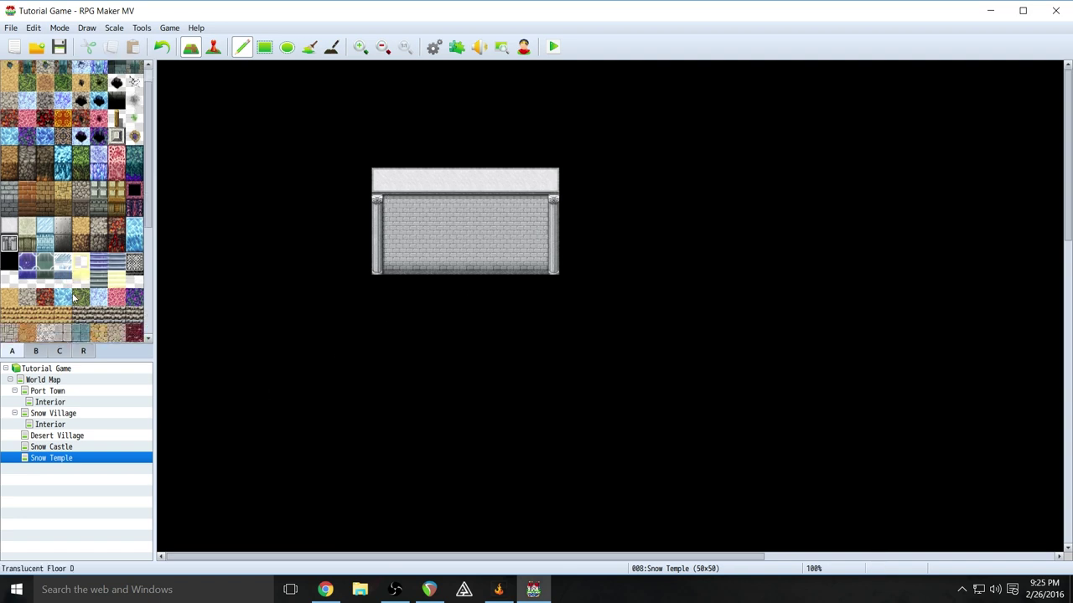
{"action": "scroll", "coordinate": [73, 298], "scroll_direction": "down", "scroll_amount": 2}
{"action": "left_click", "coordinate": [98, 201]}
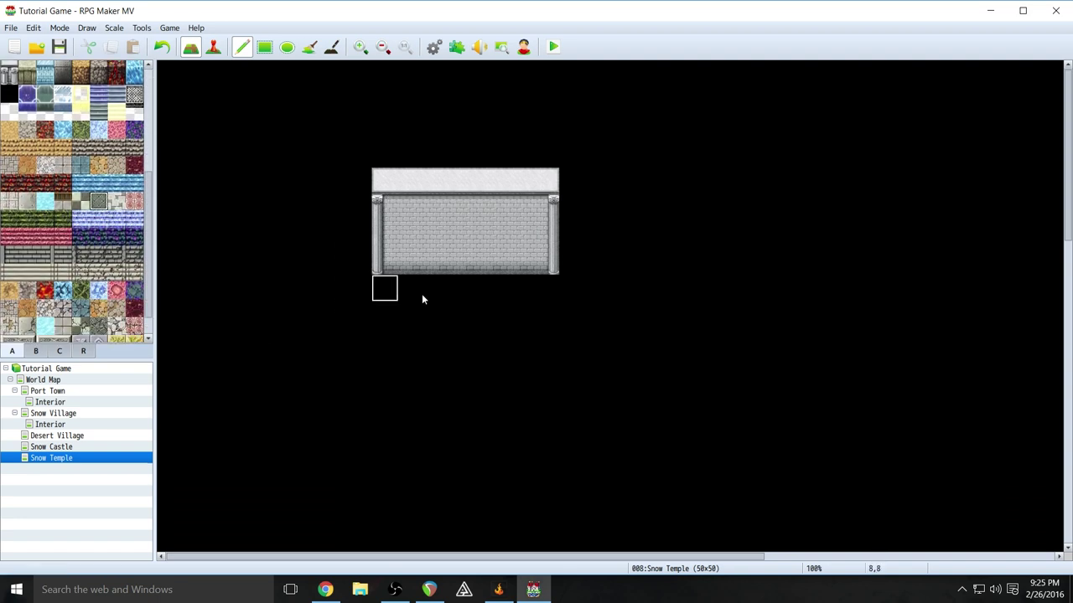
{"action": "mouse_move", "coordinate": [384, 297]}
{"action": "left_mouse_down"}
{"action": "mouse_move", "coordinate": [385, 395]}
{"action": "mouse_move", "coordinate": [537, 386]}
{"action": "mouse_move", "coordinate": [548, 360]}
{"action": "mouse_move", "coordinate": [543, 309]}
{"action": "mouse_move", "coordinate": [493, 296]}
{"action": "left_mouse_up"}
{"action": "mouse_move", "coordinate": [418, 301]}
{"action": "left_mouse_down"}
{"action": "mouse_move", "coordinate": [417, 358]}
{"action": "mouse_move", "coordinate": [445, 372]}
{"action": "mouse_move", "coordinate": [510, 365]}
{"action": "mouse_move", "coordinate": [504, 322]}
{"action": "mouse_move", "coordinate": [440, 320]}
{"action": "mouse_move", "coordinate": [443, 348]}
{"action": "mouse_move", "coordinate": [493, 339]}
{"action": "left_mouse_up"}
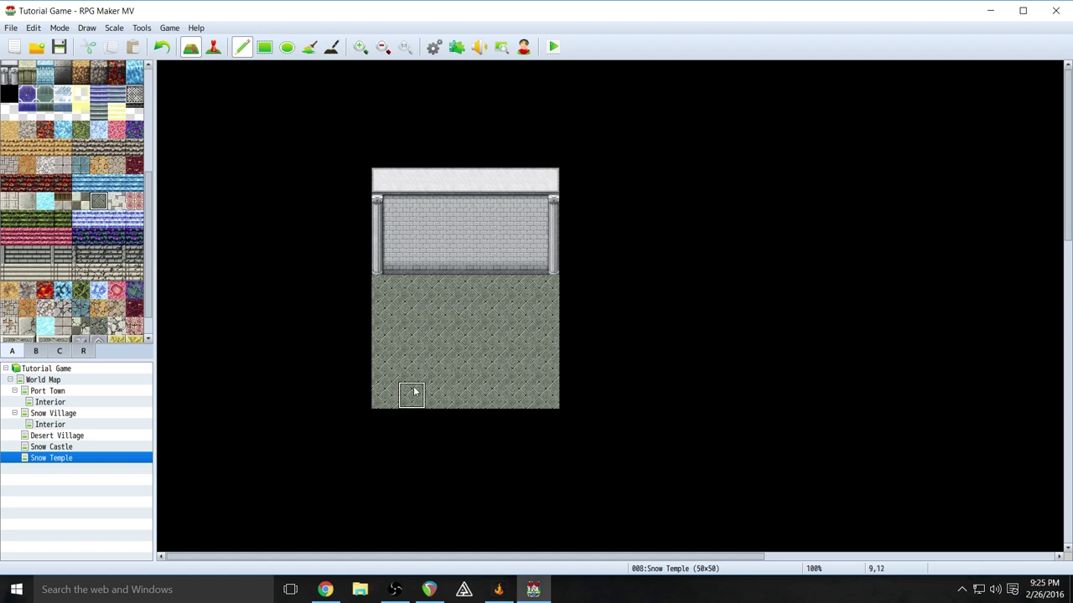
Stamp copied floor blocks to extend the floor several rows downward
{"action": "scroll", "coordinate": [469, 483], "scroll_direction": "down", "scroll_amount": 2}
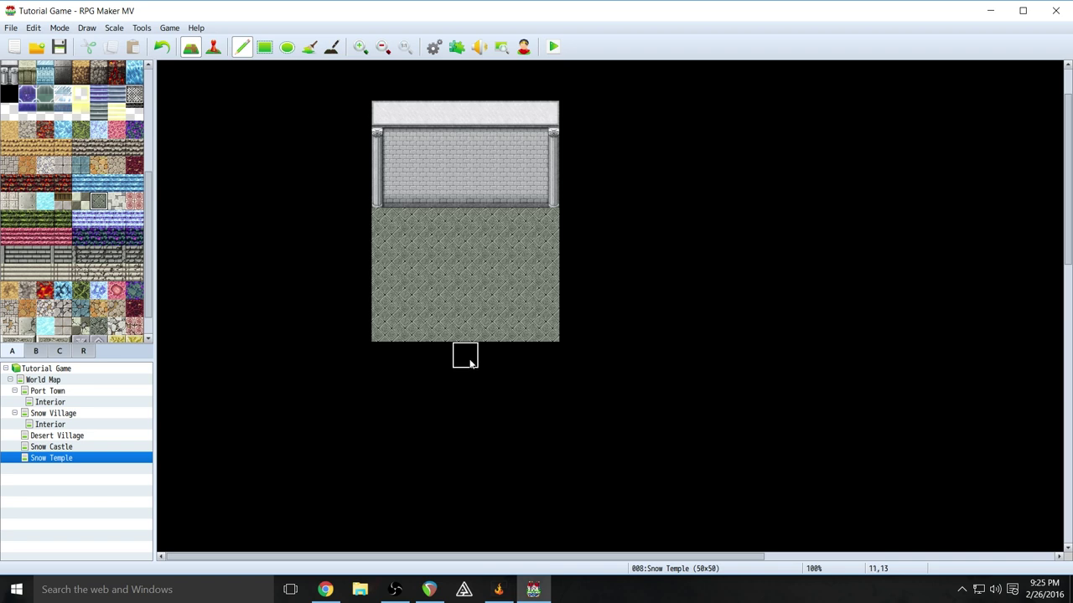
{"action": "left_click", "coordinate": [472, 362]}
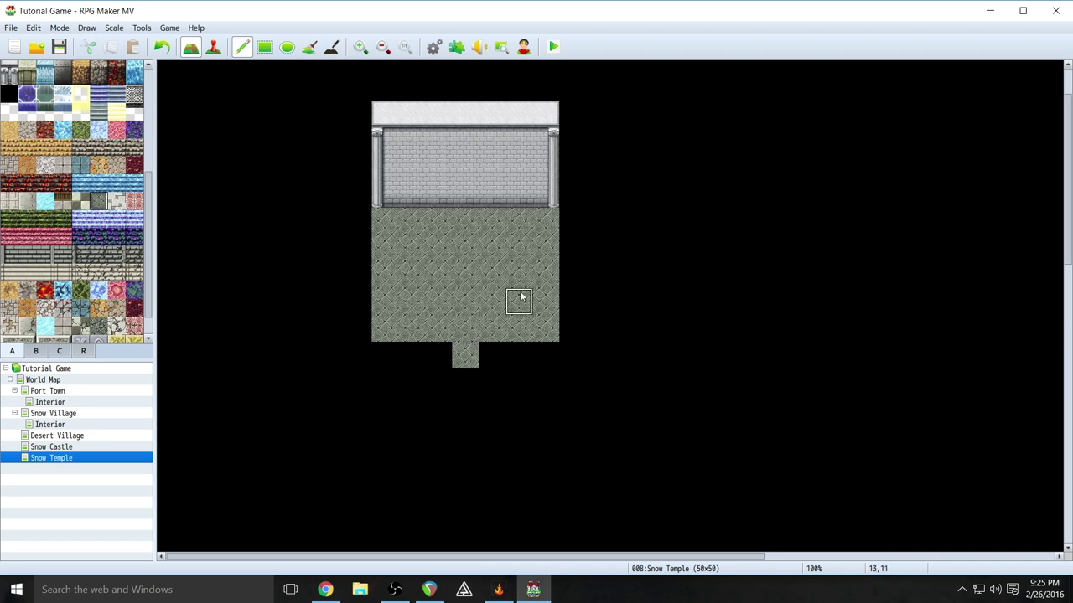
{"action": "right_click_drag", "start_coordinate": [468, 345], "coordinate": [545, 362]}
{"action": "left_click", "coordinate": [547, 394]}
{"action": "left_click", "coordinate": [545, 419]}
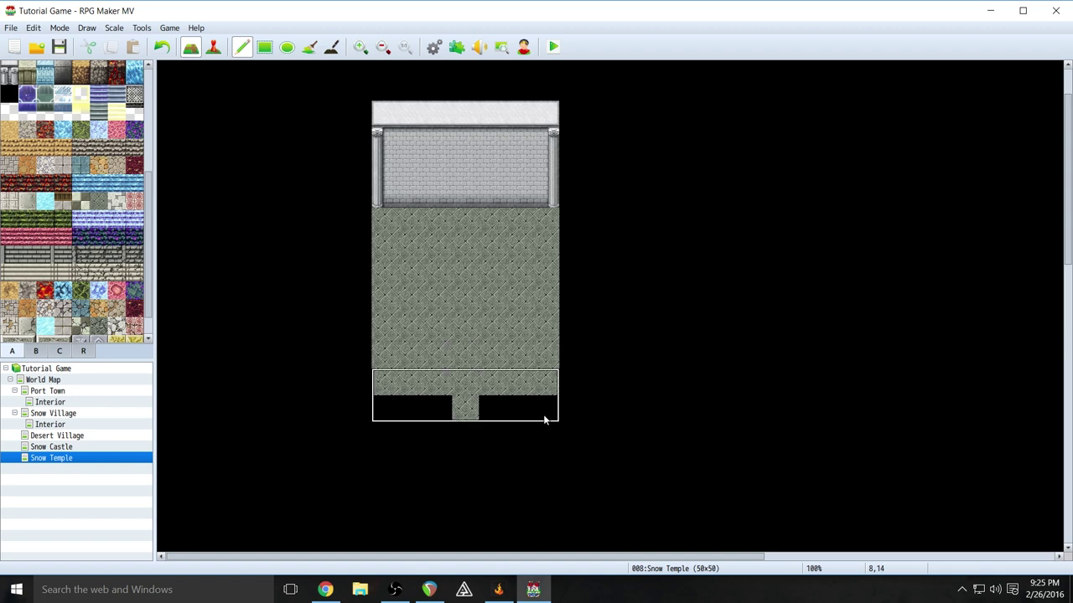
{"action": "left_click", "coordinate": [530, 454]}
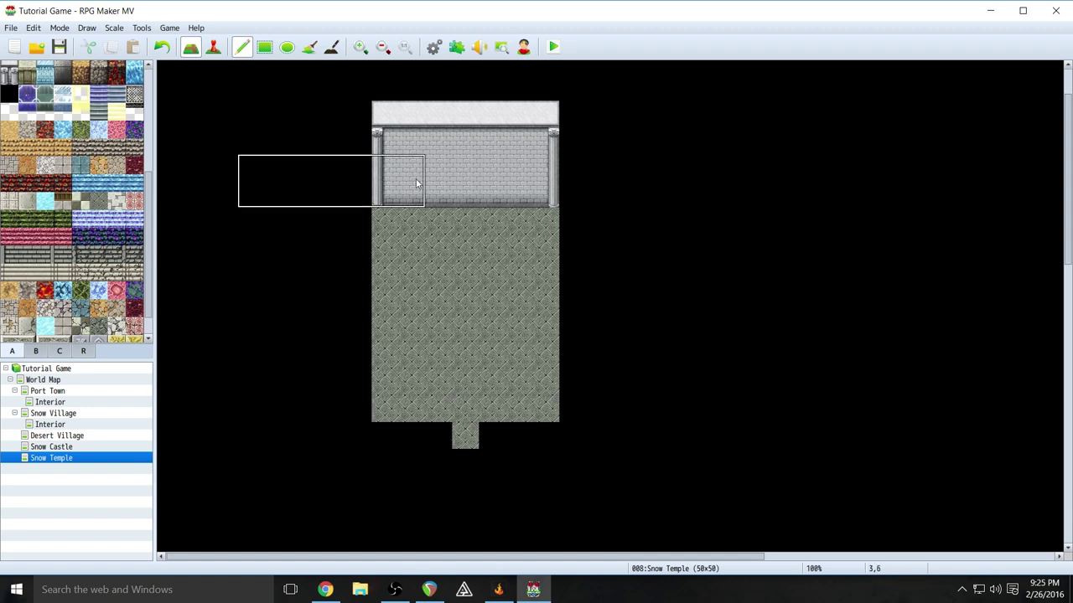
Shade the floor column along the room's left wall with the Shadow Pen
{"action": "left_click", "coordinate": [331, 47]}
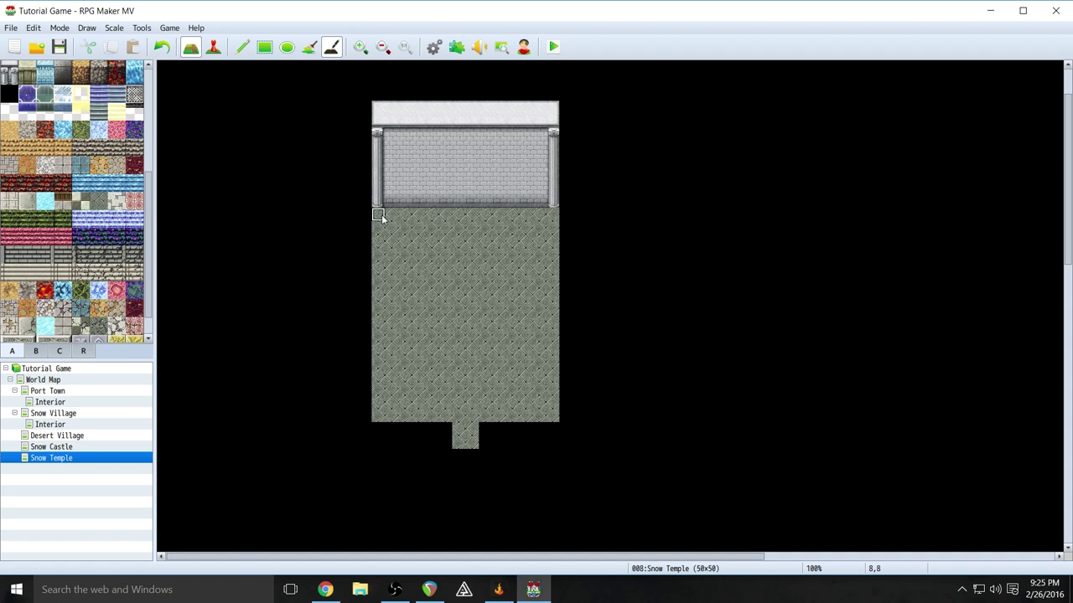
{"action": "left_click_drag", "start_coordinate": [378, 228], "coordinate": [378, 390]}
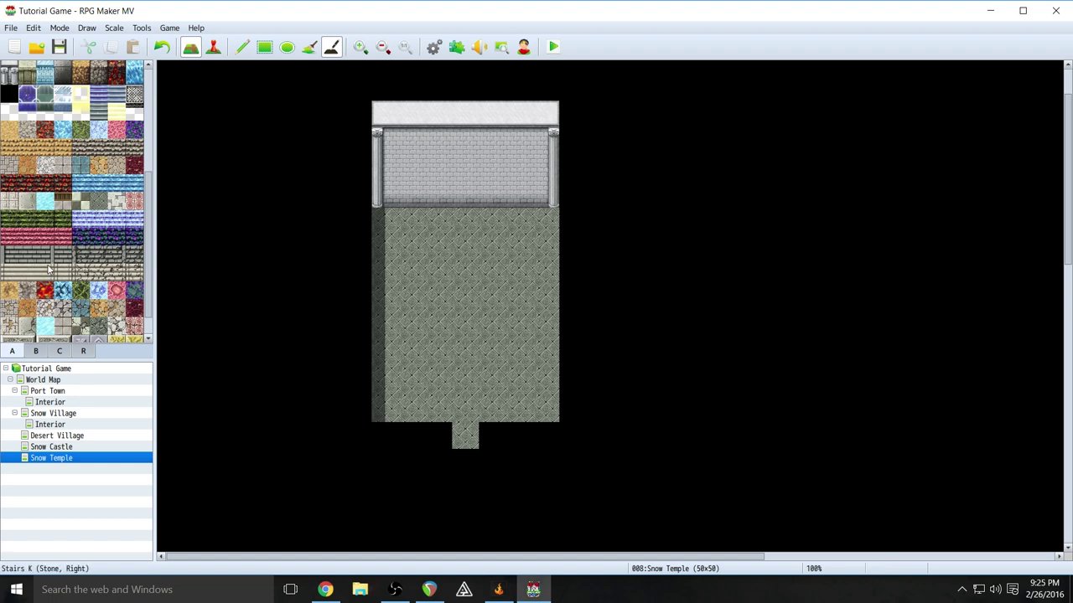
{"action": "scroll", "coordinate": [55, 273], "scroll_direction": "up", "scroll_amount": 4}
{"action": "scroll", "coordinate": [55, 273], "scroll_direction": "up", "scroll_amount": 1}
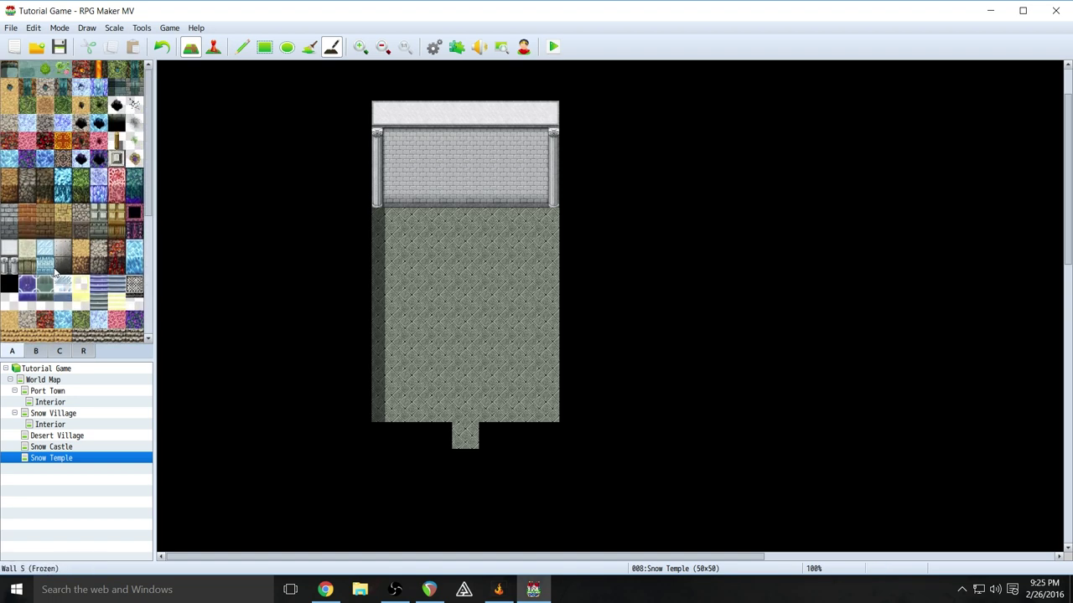
{"action": "scroll", "coordinate": [33, 266], "scroll_direction": "down", "scroll_amount": 6}
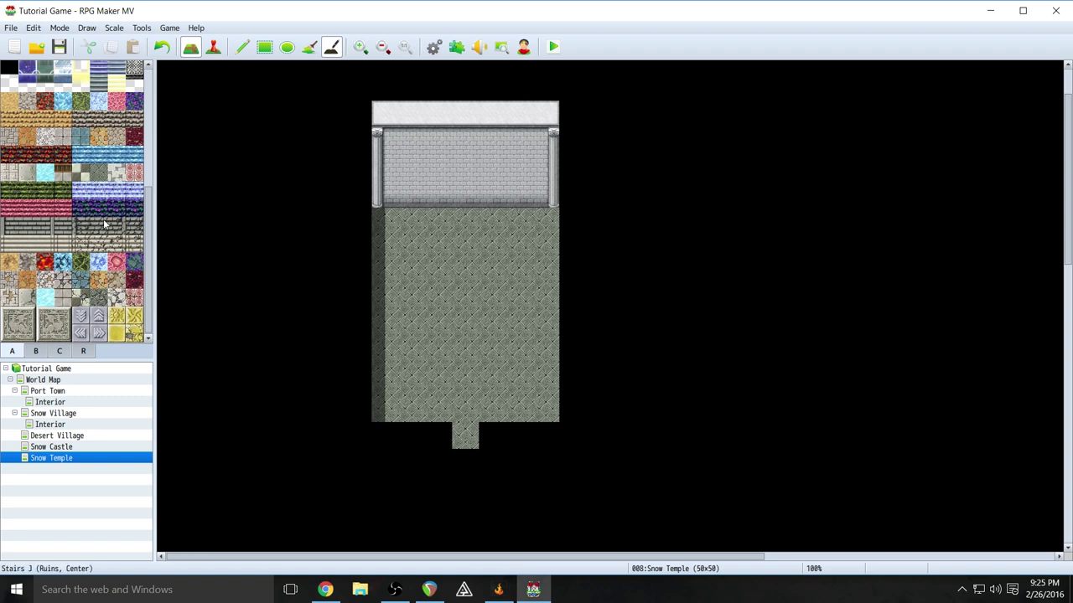
Paint a one-tile stone floor corridor east from the room's right side
{"action": "left_click", "coordinate": [98, 173]}
{"action": "left_click", "coordinate": [235, 47]}
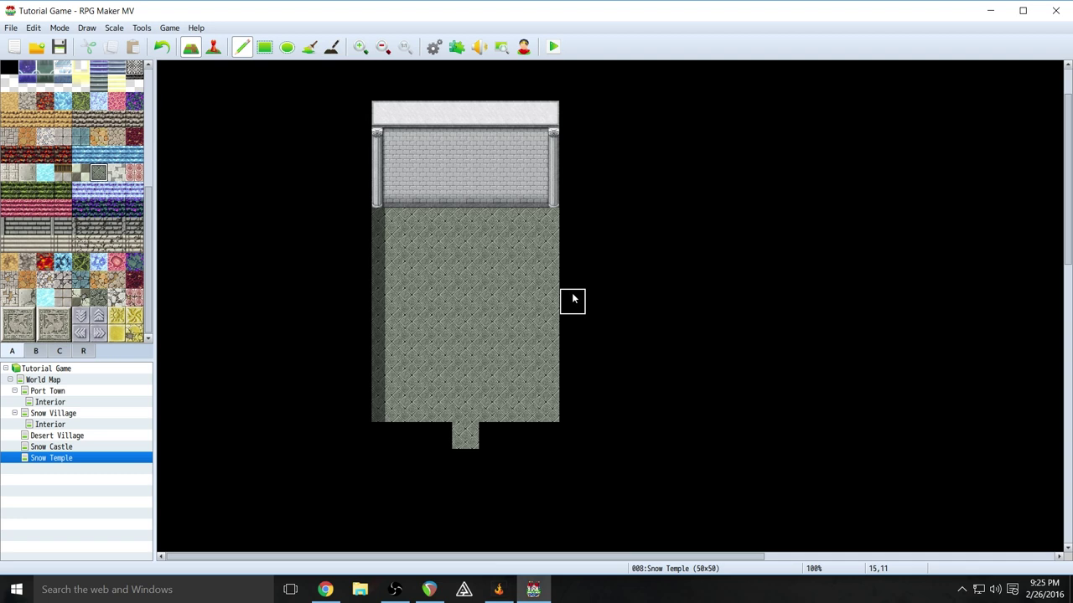
{"action": "left_click_drag", "start_coordinate": [574, 354], "coordinate": [766, 362]}
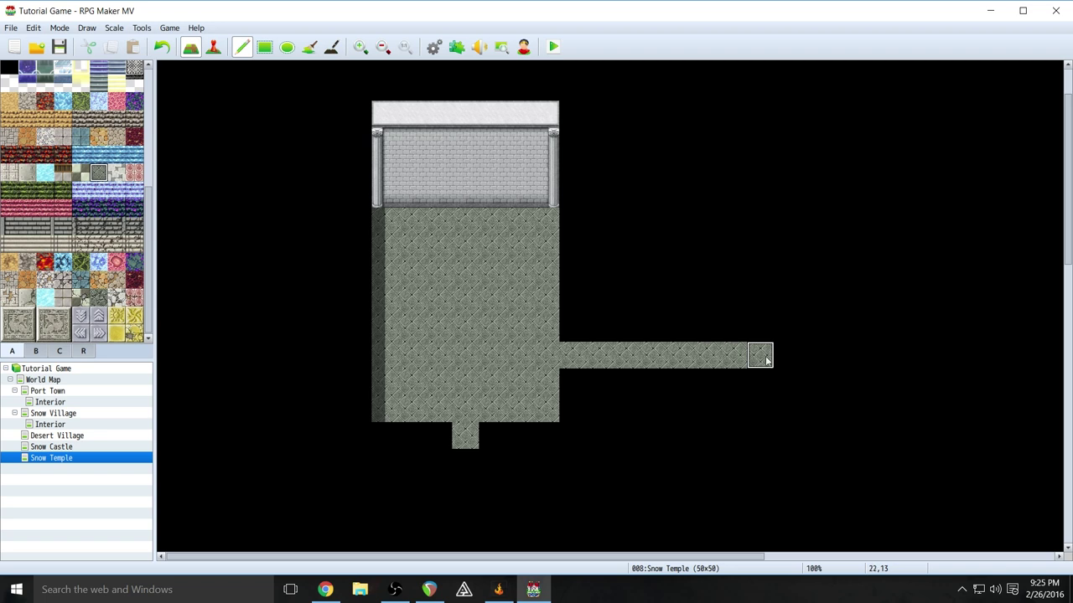
Extend floor upward at the corridor's far end and paint a brick wall above the corridor
{"action": "scroll", "coordinate": [534, 428], "scroll_direction": "right", "scroll_amount": 5}
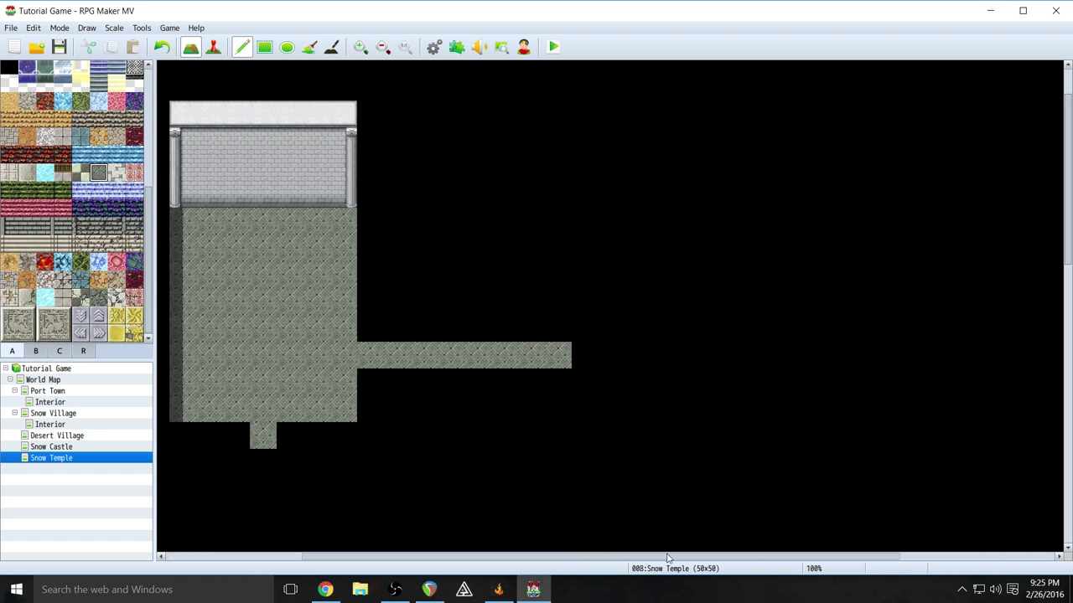
{"action": "mouse_move", "coordinate": [492, 366]}
{"action": "left_mouse_down"}
{"action": "mouse_move", "coordinate": [484, 269]}
{"action": "mouse_move", "coordinate": [508, 282]}
{"action": "mouse_move", "coordinate": [512, 360]}
{"action": "mouse_move", "coordinate": [546, 360]}
{"action": "mouse_move", "coordinate": [544, 278]}
{"action": "mouse_move", "coordinate": [471, 347]}
{"action": "mouse_move", "coordinate": [456, 348]}
{"action": "mouse_move", "coordinate": [467, 336]}
{"action": "mouse_move", "coordinate": [395, 328]}
{"action": "mouse_move", "coordinate": [281, 329]}
{"action": "left_mouse_up"}
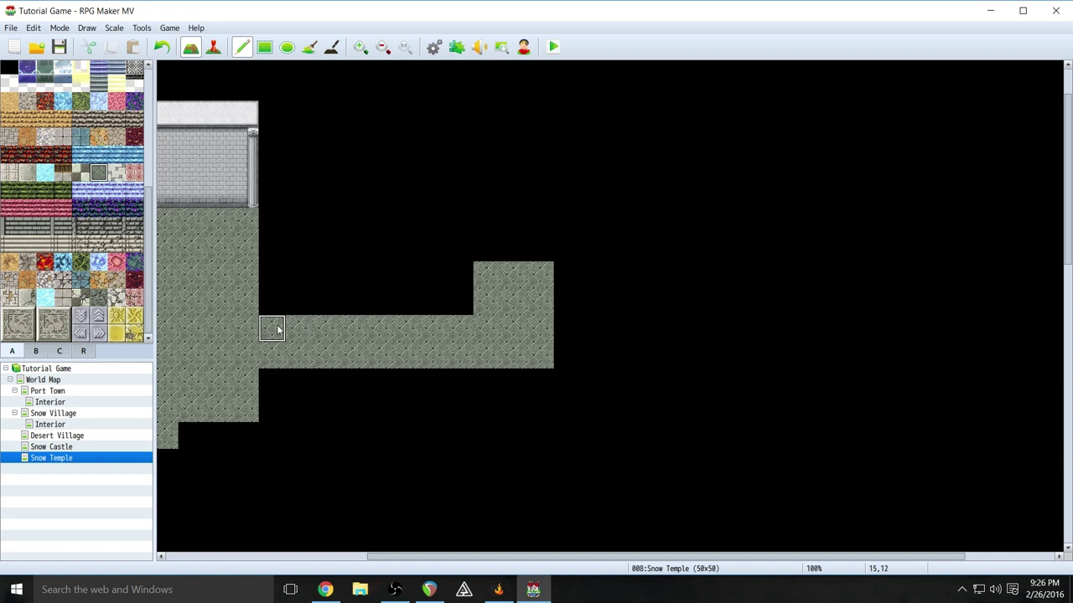
{"action": "right_click_drag", "start_coordinate": [244, 196], "coordinate": [240, 117]}
{"action": "left_click_drag", "start_coordinate": [281, 224], "coordinate": [449, 228]}
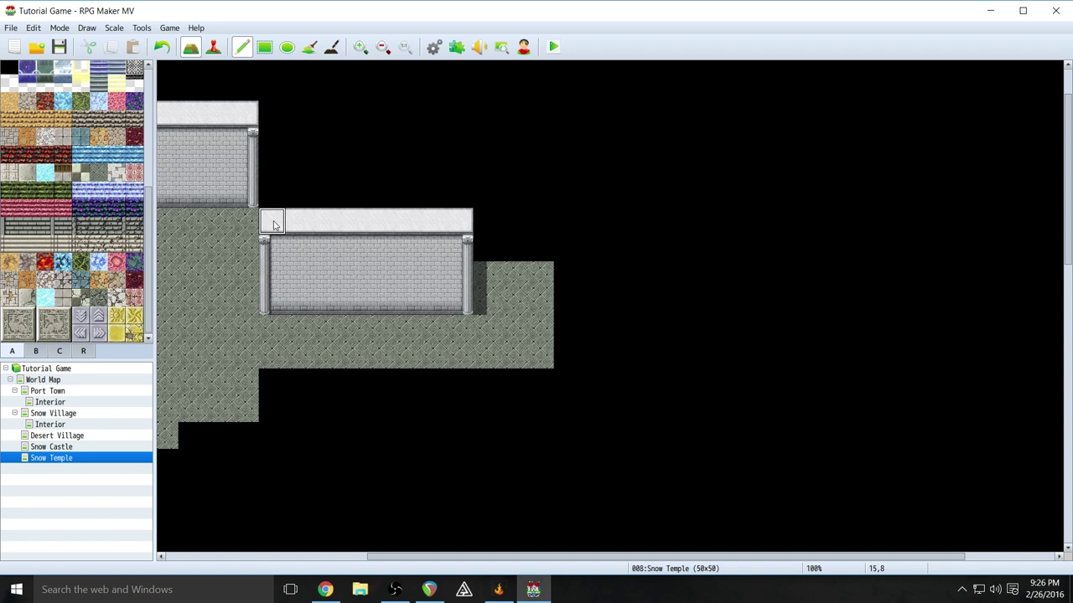
Shift the new wall section one tile lower, blank its white top, and fill floor beside it
{"action": "mouse_move", "coordinate": [273, 225]}
{"action": "right_mouse_down"}
{"action": "mouse_move", "coordinate": [326, 290]}
{"action": "mouse_move", "coordinate": [543, 369]}
{"action": "right_mouse_up"}
{"action": "left_click", "coordinate": [543, 378]}
{"action": "right_click", "coordinate": [478, 223]}
{"action": "left_click_drag", "start_coordinate": [478, 223], "coordinate": [271, 220]}
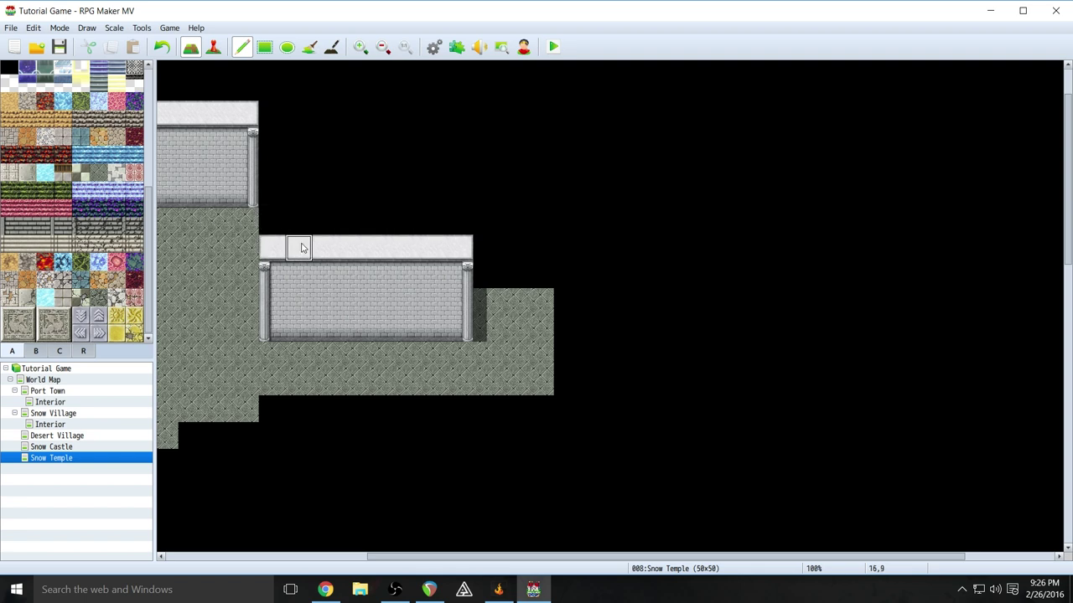
{"action": "mouse_move", "coordinate": [481, 301]}
{"action": "left_mouse_down"}
{"action": "mouse_move", "coordinate": [486, 229]}
{"action": "mouse_move", "coordinate": [514, 285]}
{"action": "mouse_move", "coordinate": [502, 227]}
{"action": "mouse_move", "coordinate": [540, 226]}
{"action": "mouse_move", "coordinate": [540, 261]}
{"action": "mouse_move", "coordinate": [513, 277]}
{"action": "left_mouse_up"}
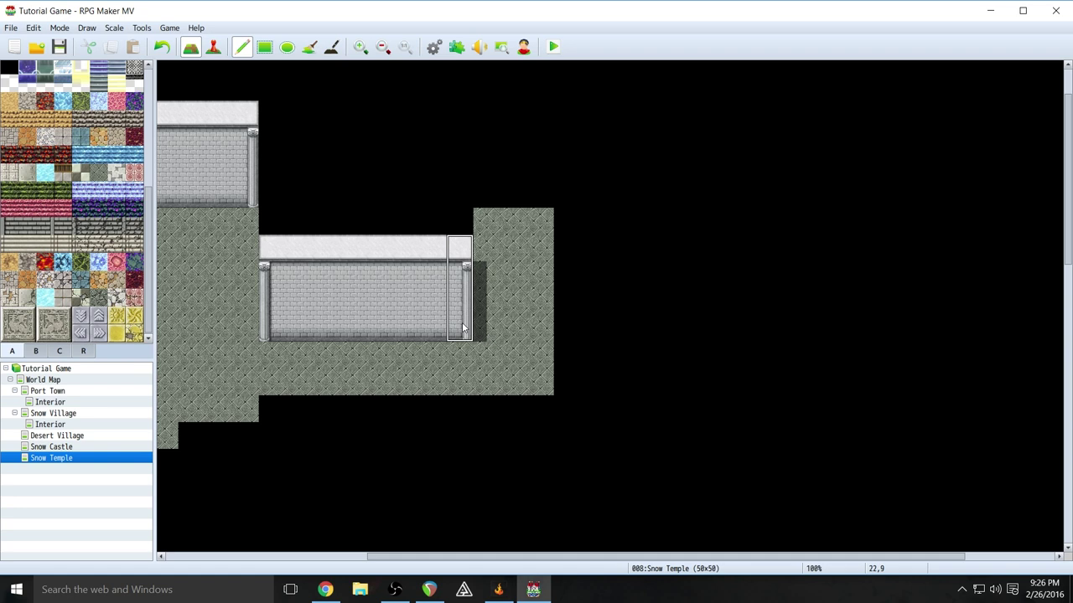
Black out the remaining white wall-top strips on both walls
{"action": "right_click_drag", "start_coordinate": [463, 328], "coordinate": [459, 271]}
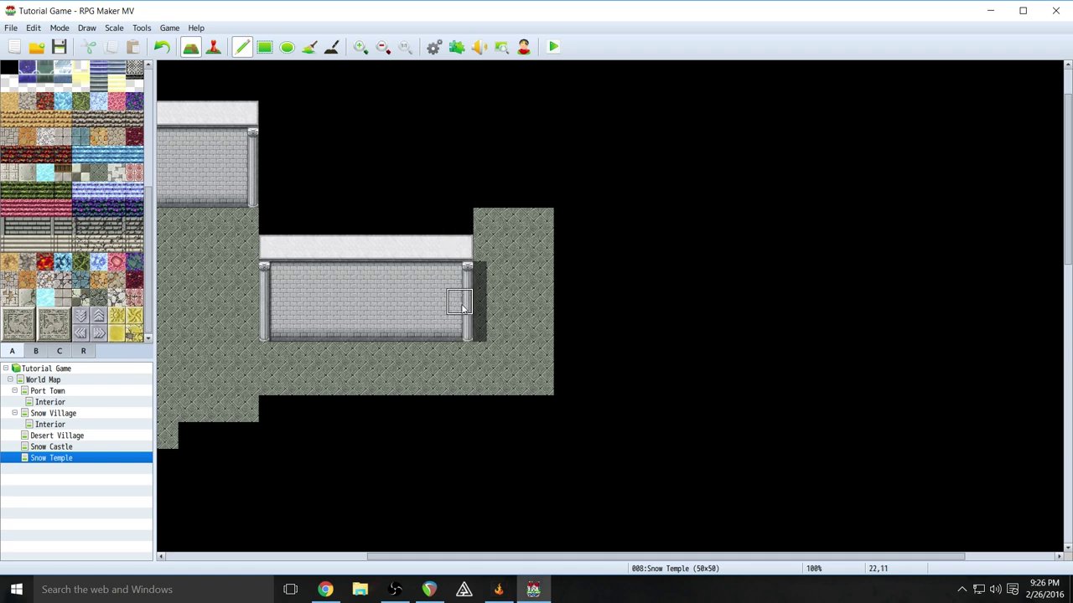
{"action": "mouse_move", "coordinate": [457, 222]}
{"action": "left_mouse_down"}
{"action": "mouse_move", "coordinate": [461, 275]}
{"action": "mouse_move", "coordinate": [264, 272]}
{"action": "mouse_move", "coordinate": [270, 249]}
{"action": "mouse_move", "coordinate": [458, 248]}
{"action": "left_mouse_up"}
{"action": "mouse_move", "coordinate": [248, 113]}
{"action": "left_mouse_down"}
{"action": "mouse_move", "coordinate": [249, 147]}
{"action": "mouse_move", "coordinate": [185, 141]}
{"action": "left_mouse_up"}
{"action": "left_click_drag", "start_coordinate": [398, 559], "coordinate": [186, 559]}
{"action": "mouse_move", "coordinate": [475, 140]}
{"action": "left_mouse_down"}
{"action": "mouse_move", "coordinate": [380, 137]}
{"action": "mouse_move", "coordinate": [385, 115]}
{"action": "mouse_move", "coordinate": [526, 114]}
{"action": "left_mouse_up"}
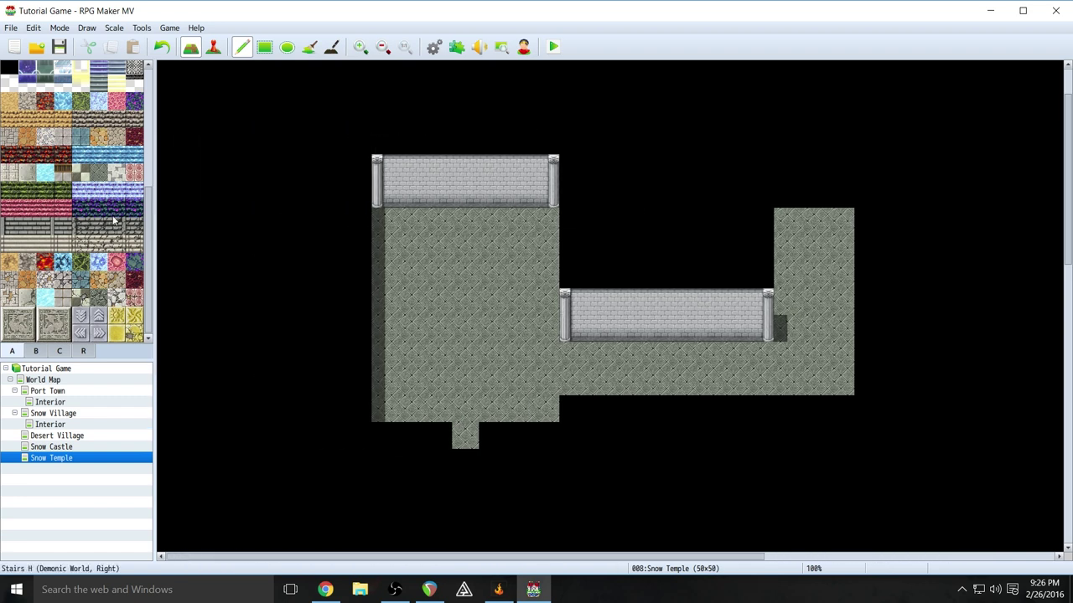
Paint white wall tops back above the upper and lower brick walls
{"action": "scroll", "coordinate": [42, 168], "scroll_direction": "up", "scroll_amount": 3}
{"action": "left_click", "coordinate": [10, 174]}
{"action": "left_click_drag", "start_coordinate": [385, 141], "coordinate": [543, 140]}
{"action": "left_click_drag", "start_coordinate": [571, 276], "coordinate": [760, 278]}
Stamp a pillared brick back wall across the right room's top, widening it rightward
{"action": "right_click_drag", "start_coordinate": [761, 299], "coordinate": [761, 331]}
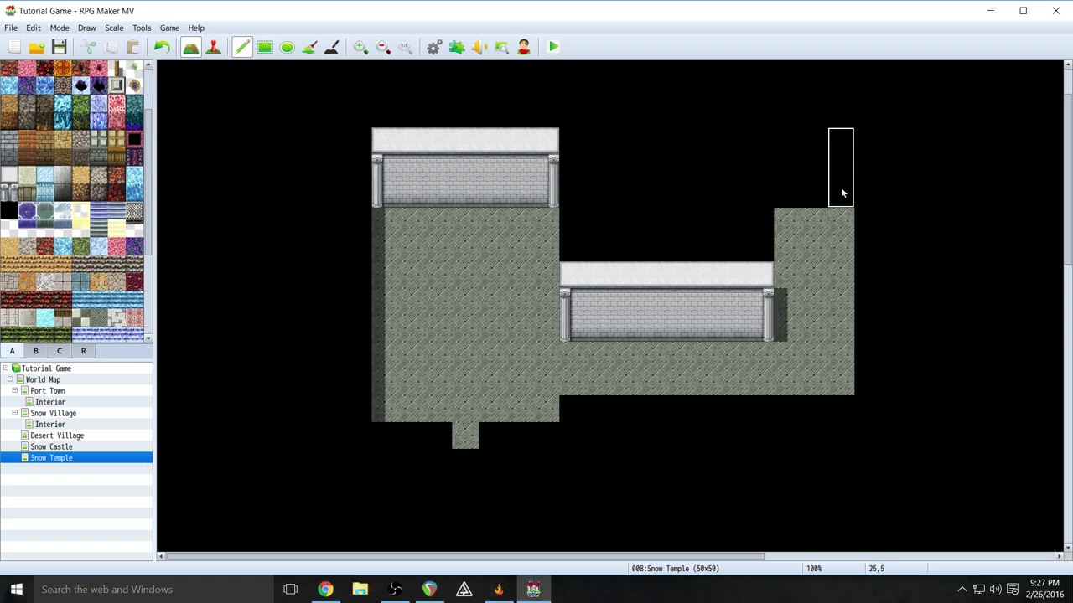
{"action": "left_click", "coordinate": [841, 192]}
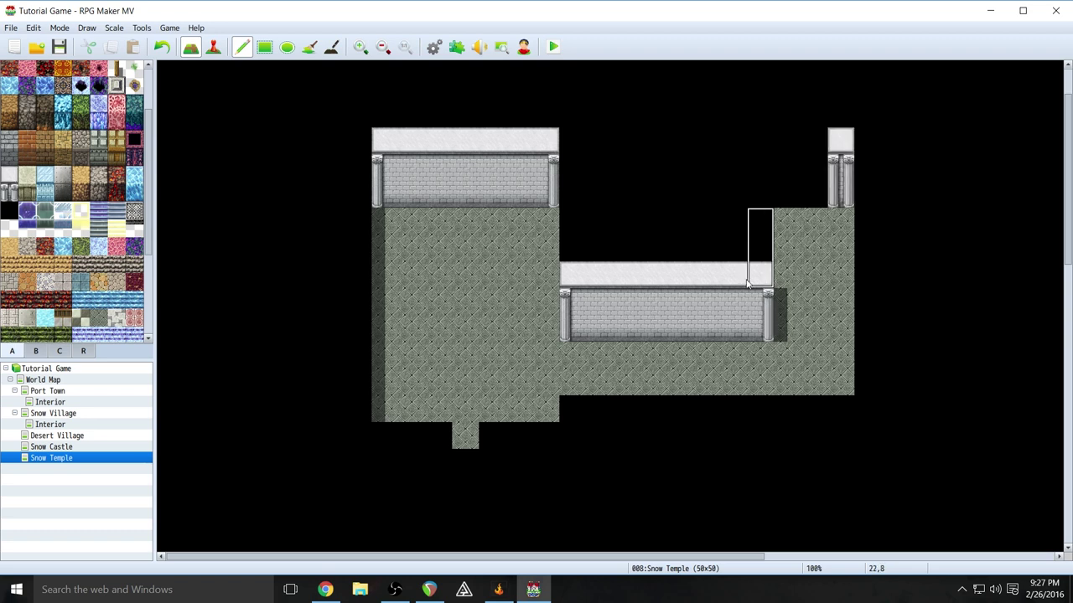
{"action": "left_click", "coordinate": [808, 187]}
{"action": "left_click", "coordinate": [785, 183]}
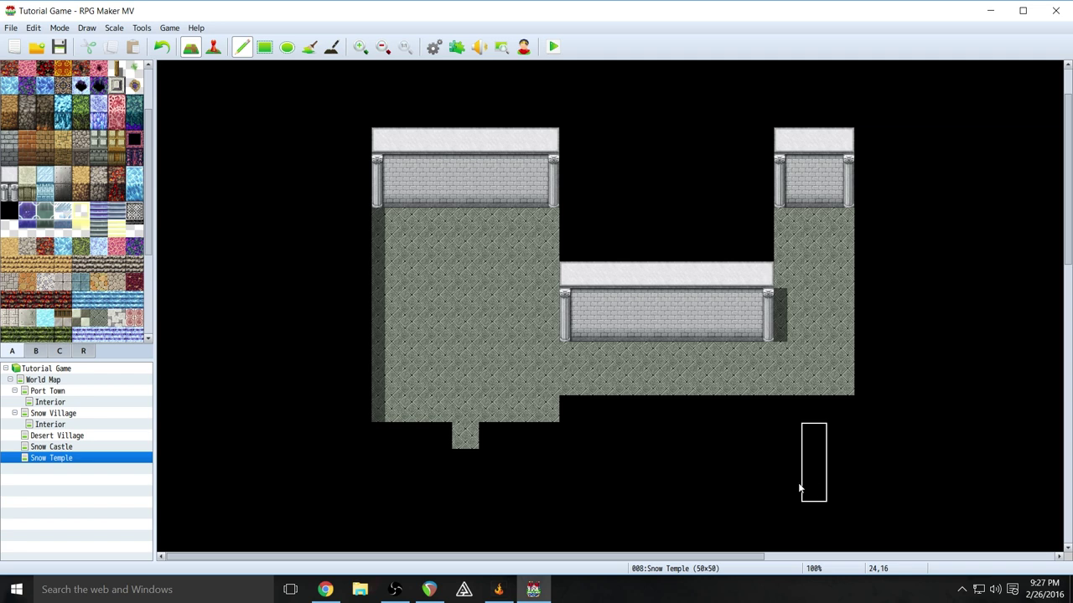
{"action": "left_click_drag", "start_coordinate": [658, 557], "coordinate": [832, 558]}
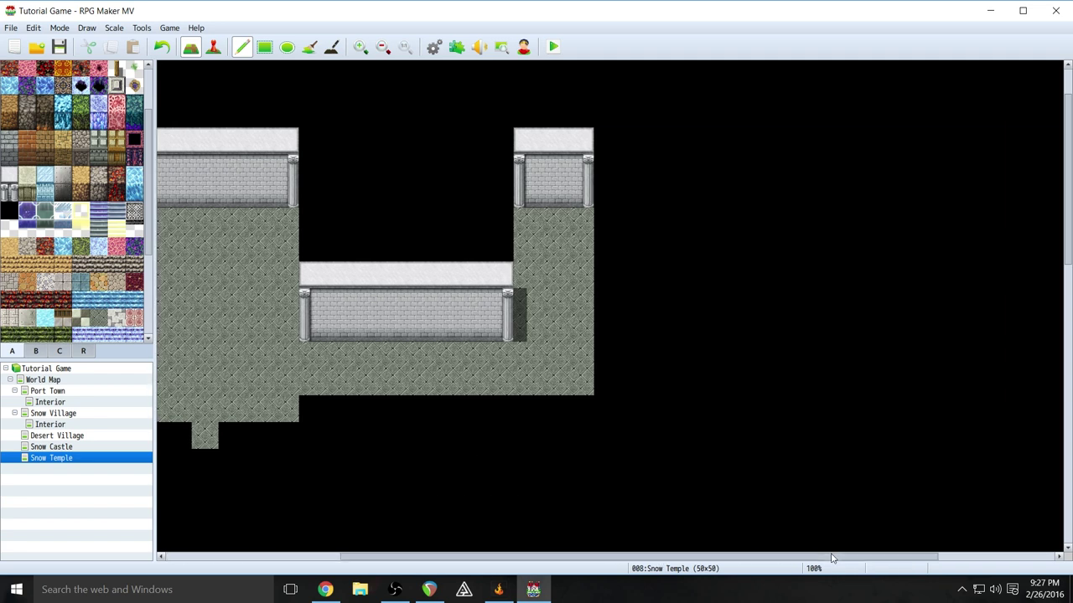
{"action": "right_click_drag", "start_coordinate": [587, 388], "coordinate": [579, 153]}
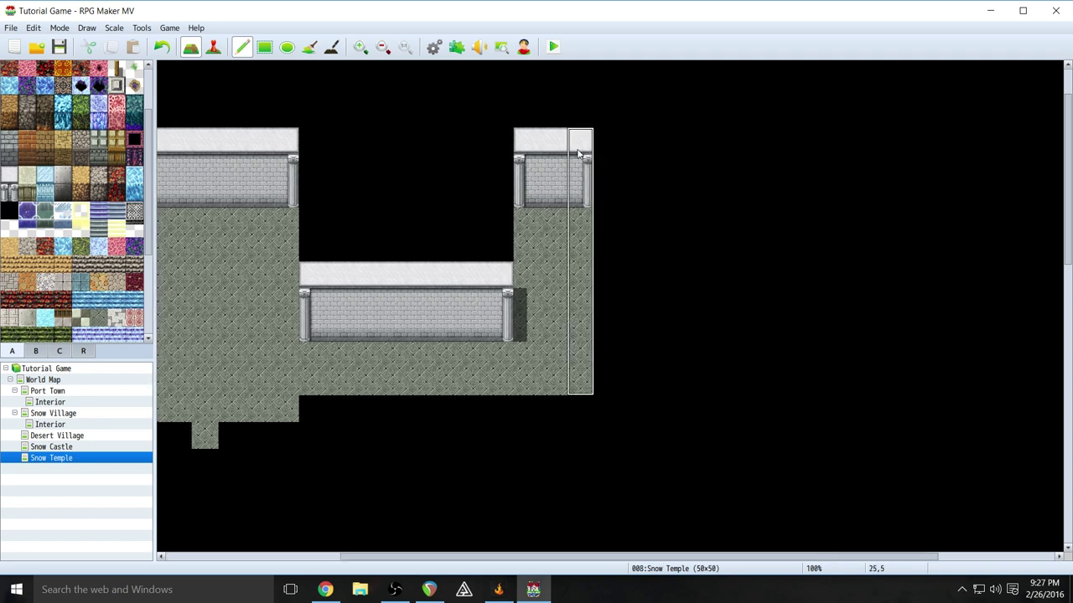
{"action": "left_click", "coordinate": [607, 141]}
{"action": "left_click", "coordinate": [633, 141]}
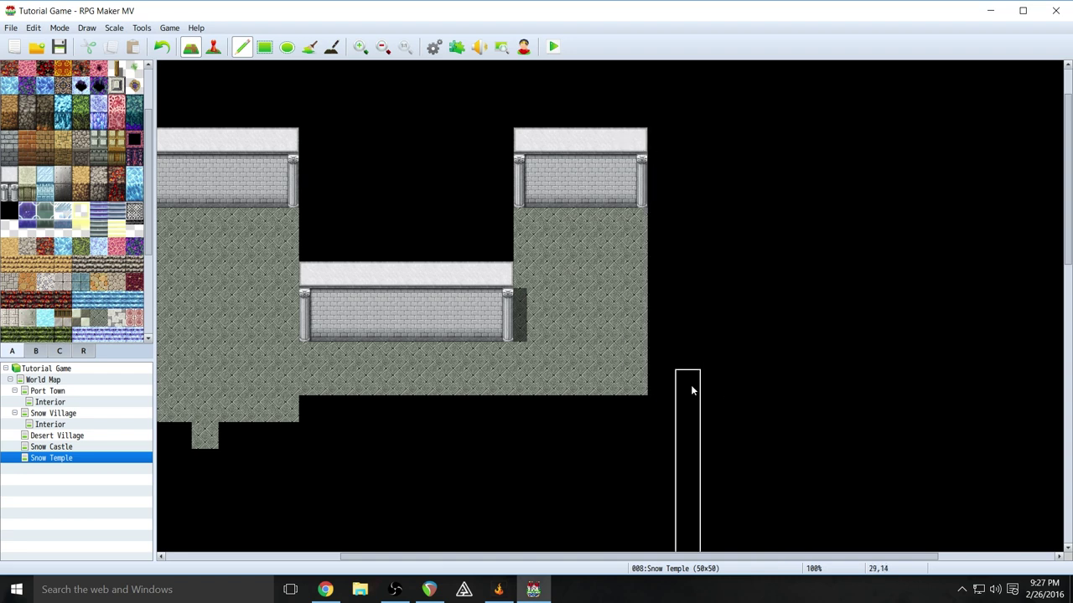